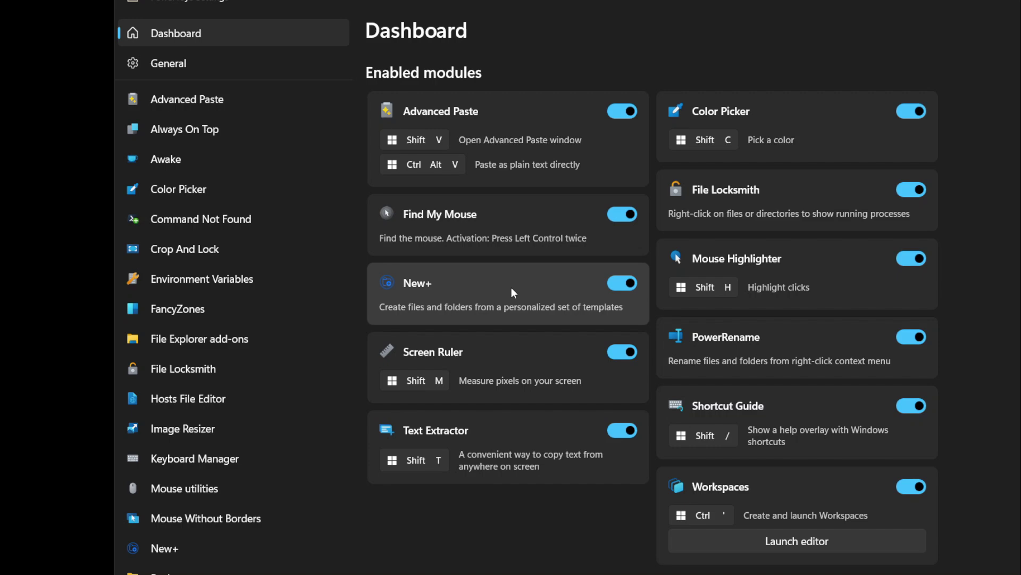
- Open the New+ settings page to see template location C:\NewPlus_Templates and display options
left_click(512, 289)
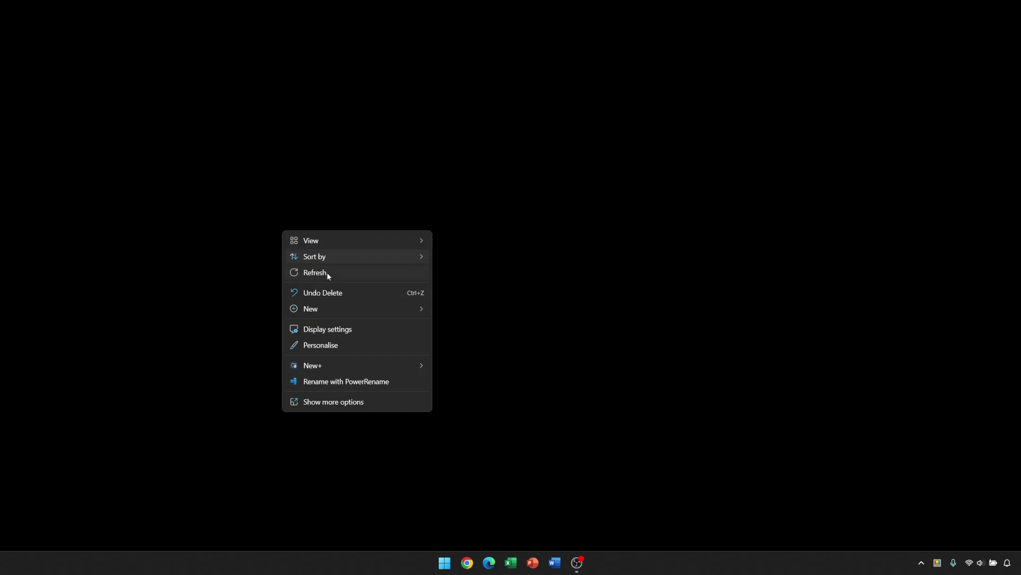
- Create a new item on the desktop from one of New+'s default templates
mouse_move(363, 368)
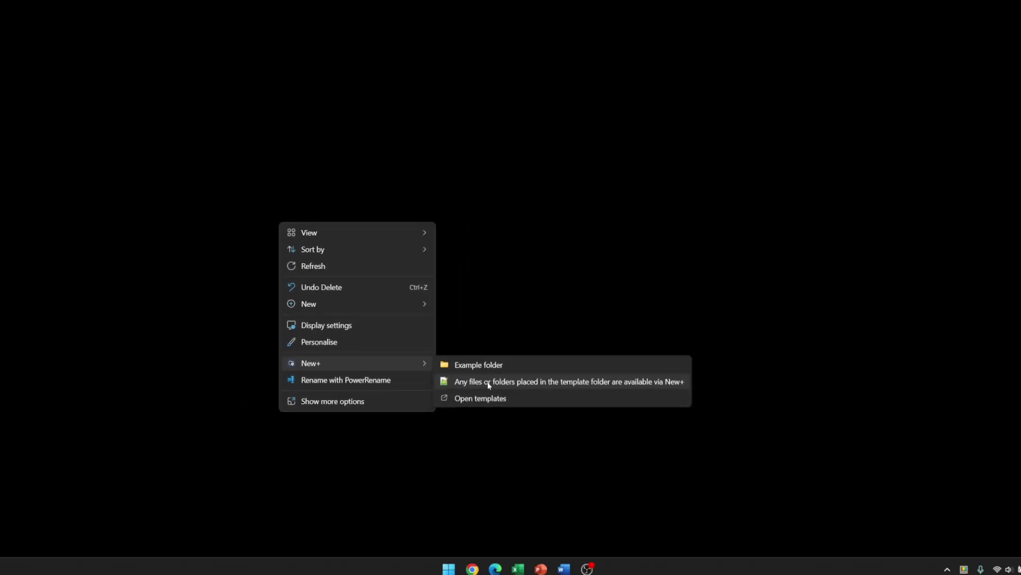
left_click(489, 382)
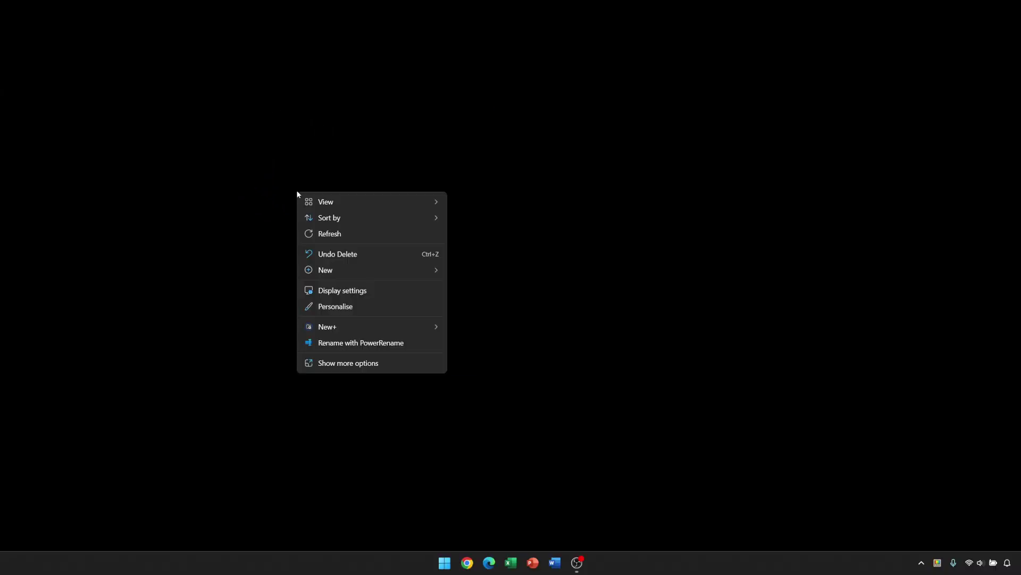
- Replace the default items in C:\NewPlus_Templates with Project Plan Template.xlsx and KPI Charts.xlsx
mouse_move(385, 326)
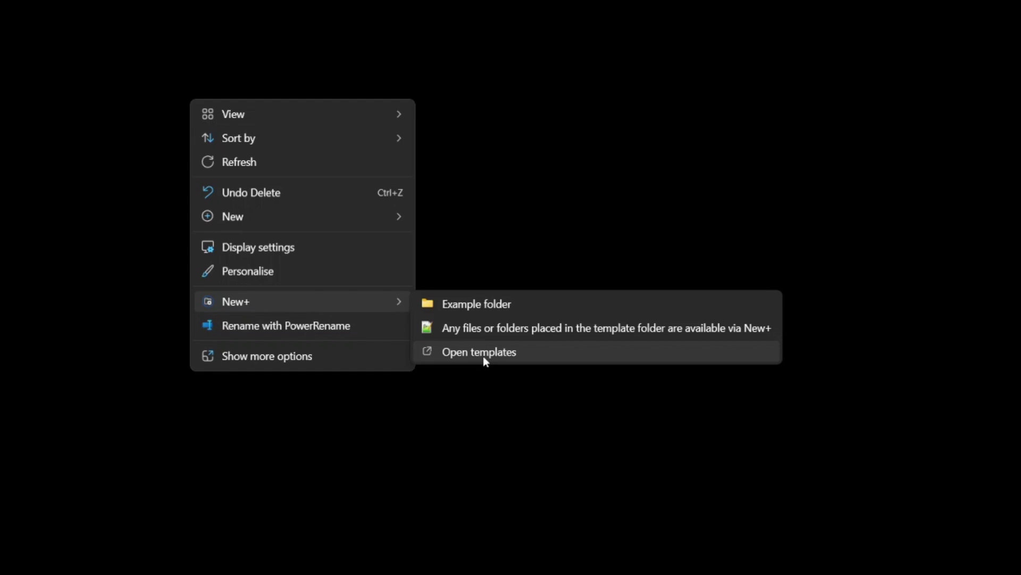
left_click(484, 360)
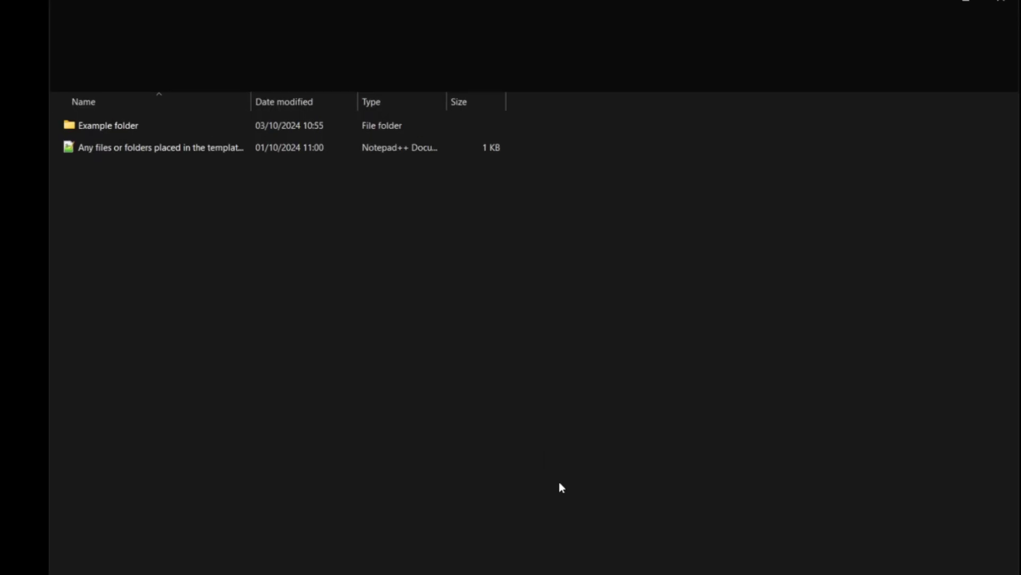
left_click_drag(298, 290, 214, 220)
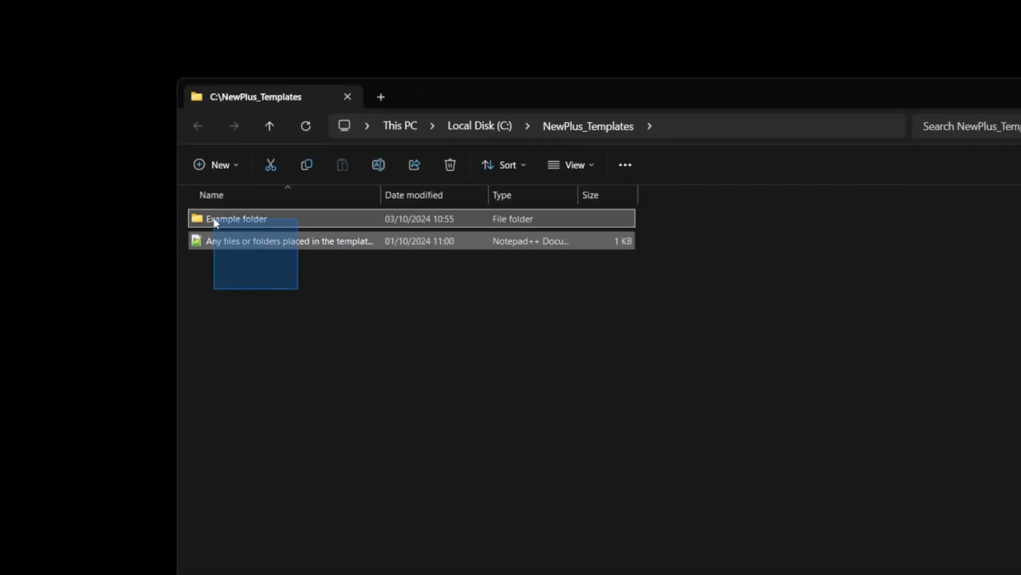
key("Delete")
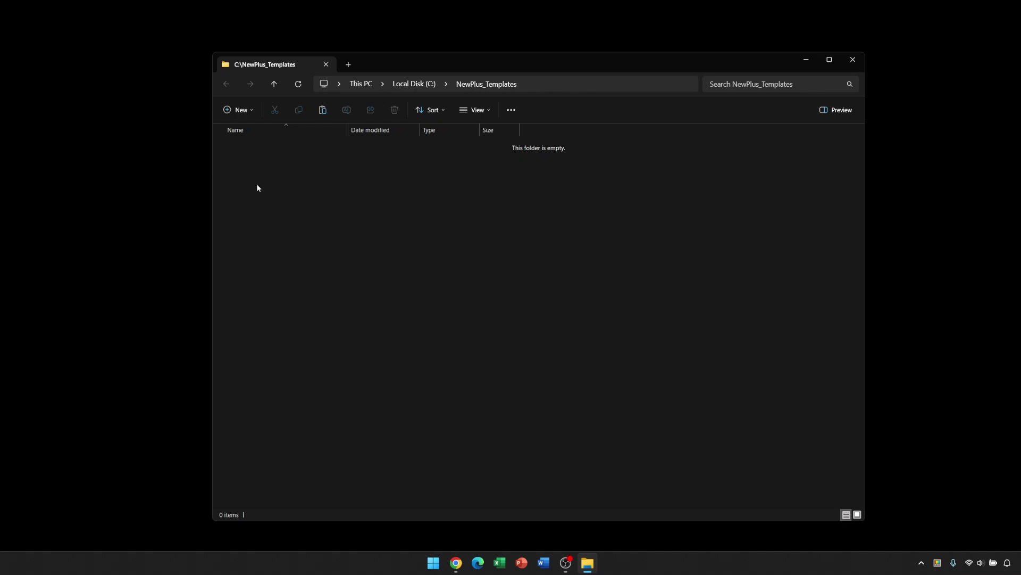
key("ctrl+v")
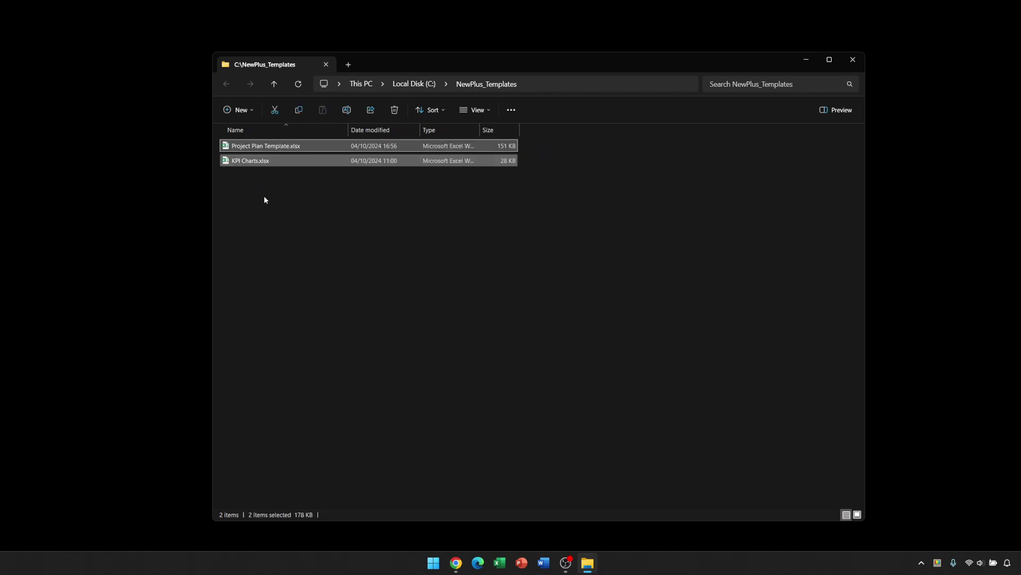
left_click(285, 211)
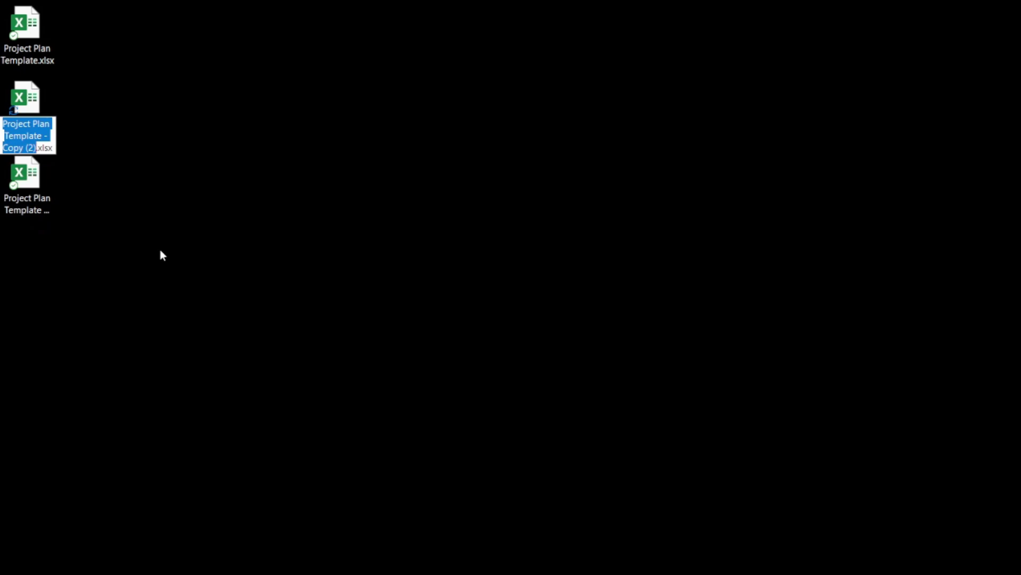
- Keep the default name for the new Project Plan Template workbook and open it in Excel
key("Return")
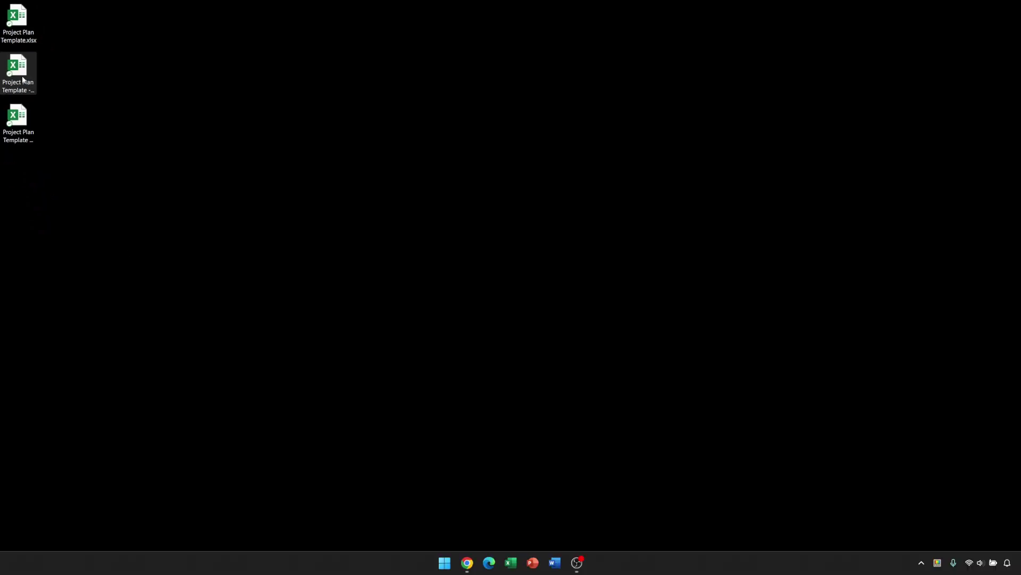
double_click(17, 71)
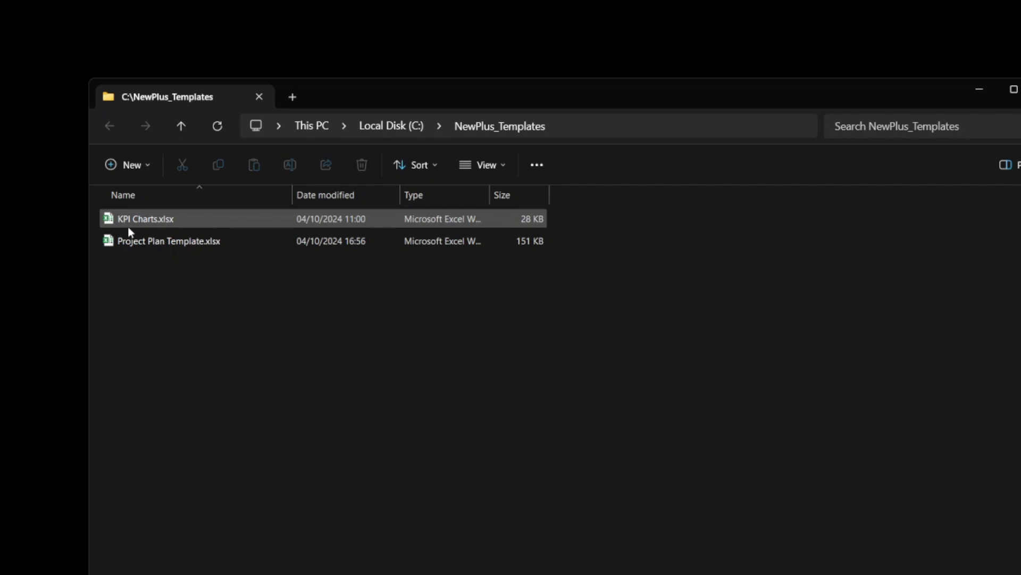
- Prefix the templates with numbers: '1 Project Plan Template.xlsx' and '2 KPI Charts.xlsx'
left_click(122, 246)
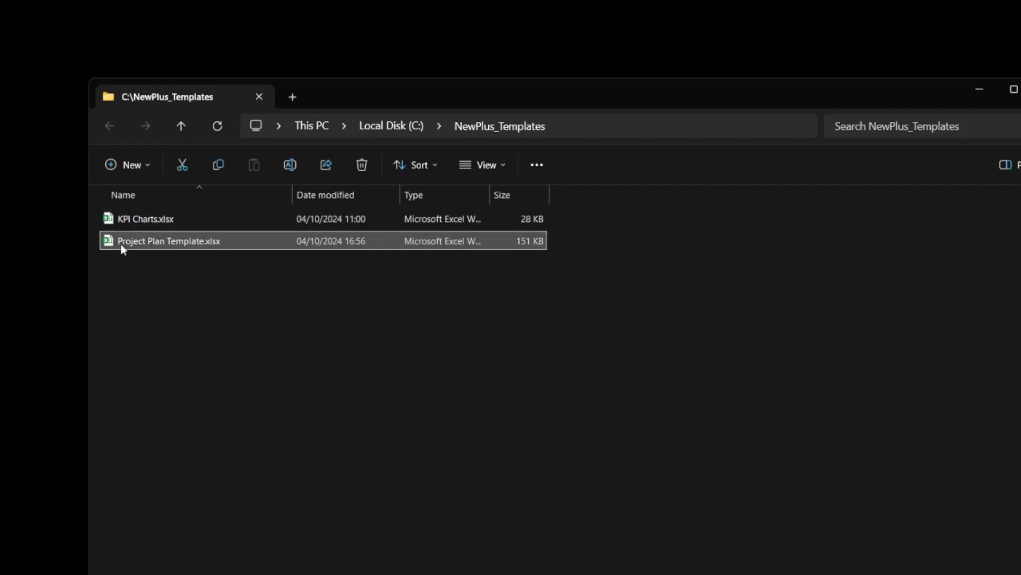
left_click(120, 244)
left_click(122, 243)
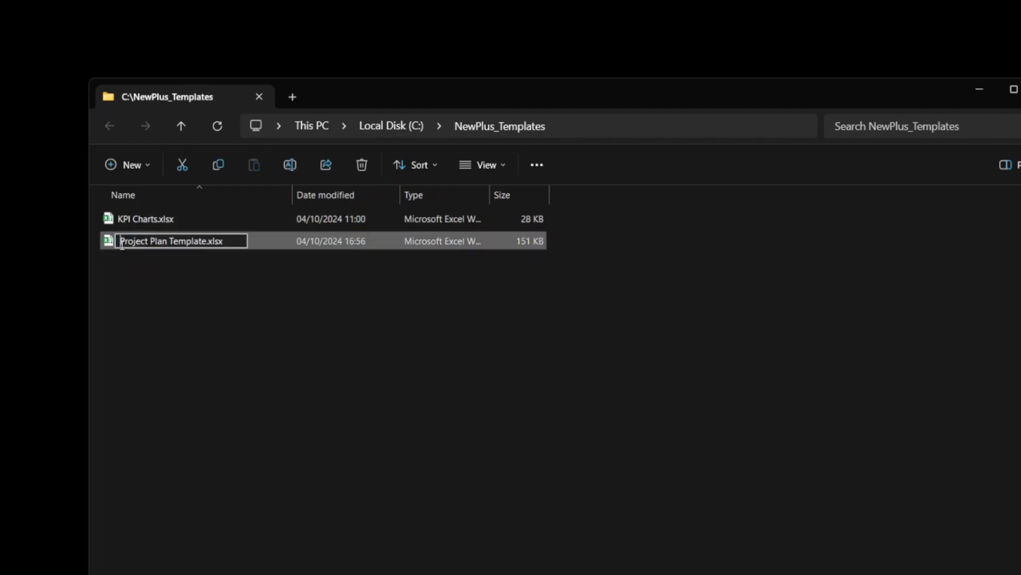
type("1")
key("Return")
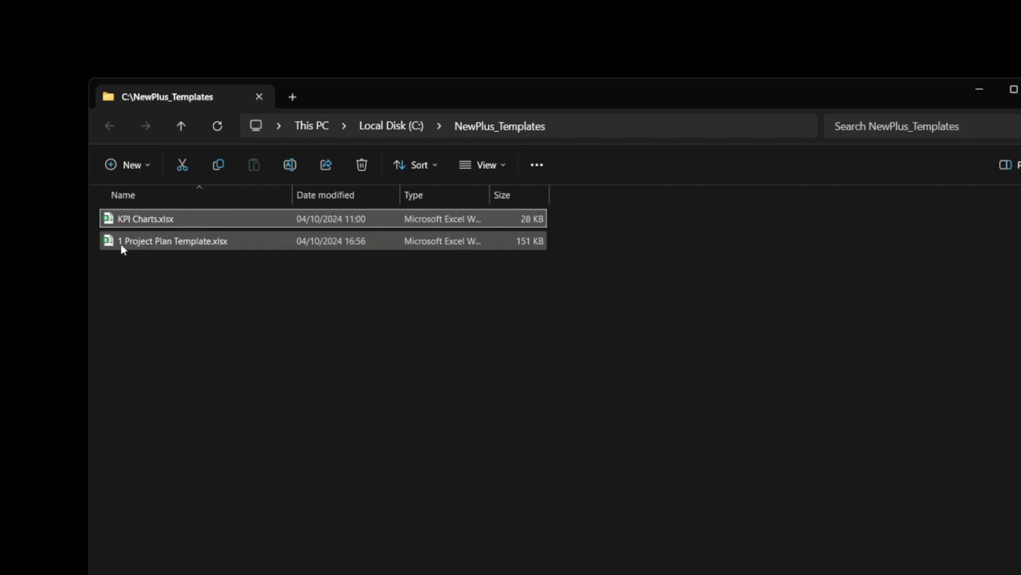
key("F2")
key("Home")
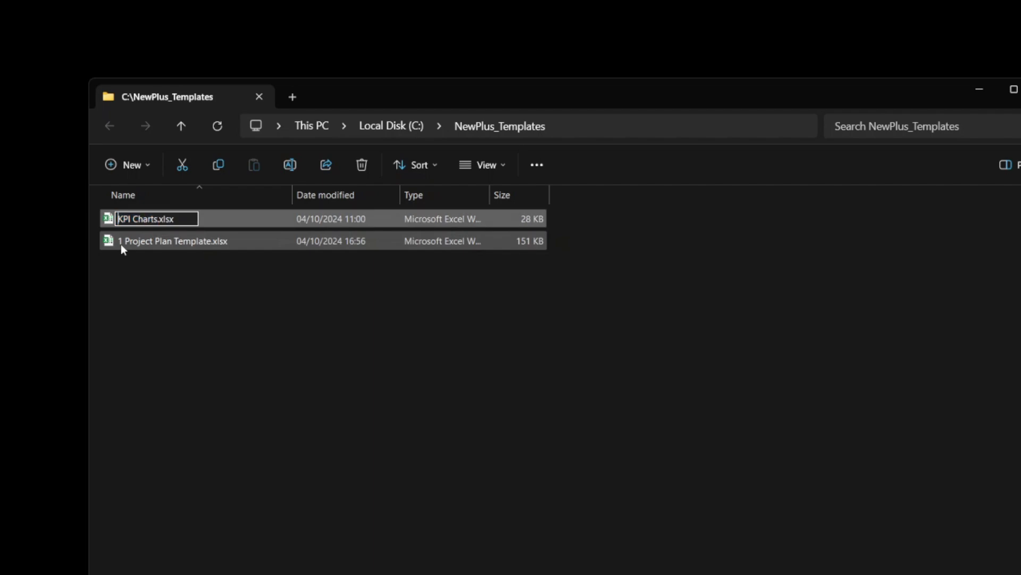
type("2")
key("Return")
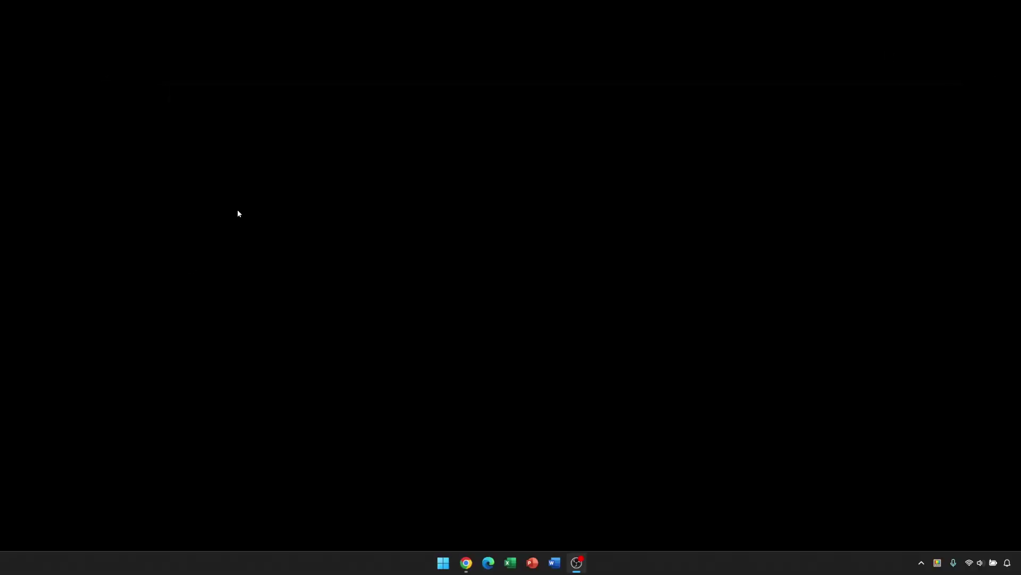
- Check the numbered Project Plan Template and KPI Charts entries in the desktop New+ submenu
right_click(250, 198)
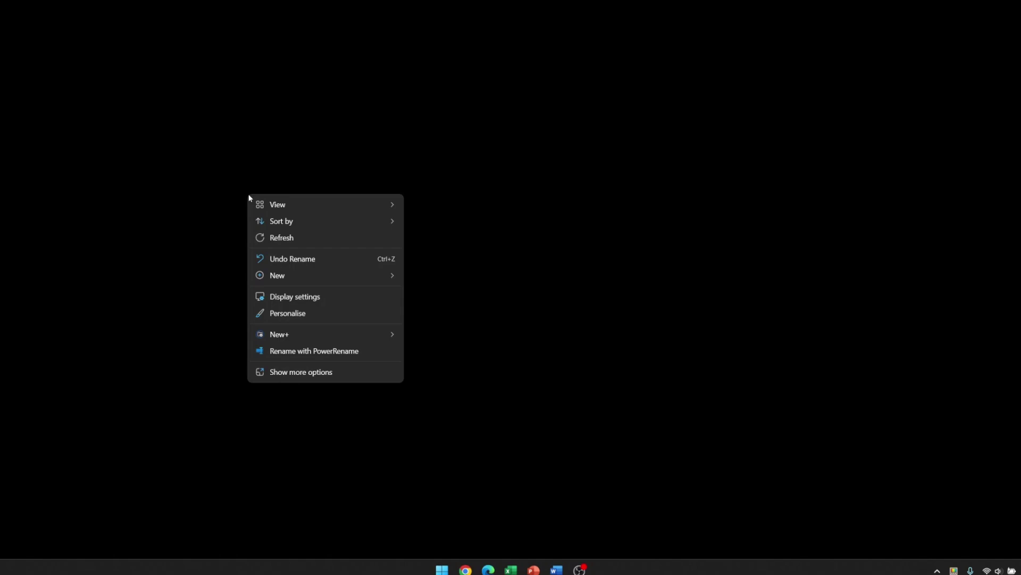
mouse_move(332, 337)
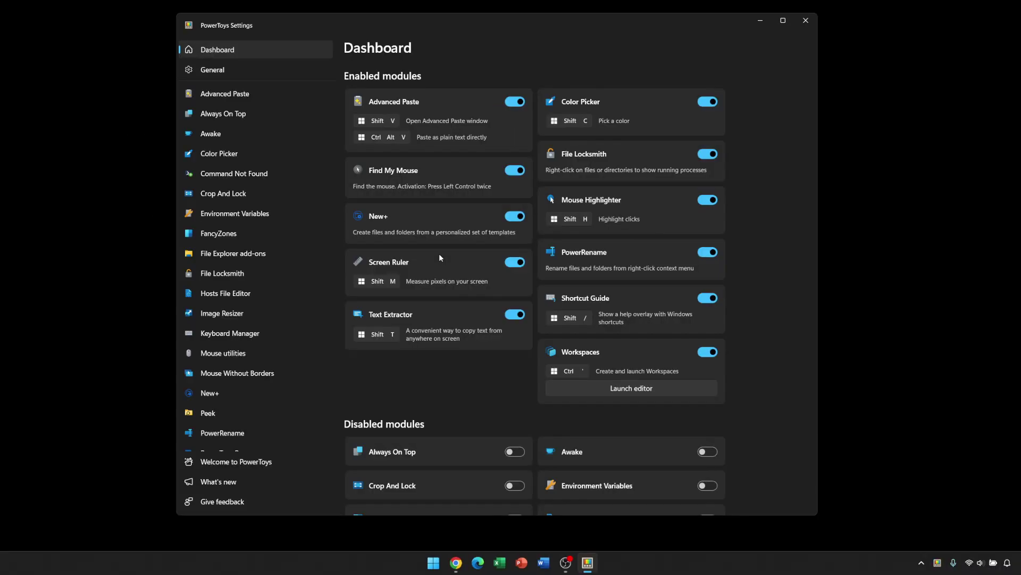
- Enable 'Hide template filename starting digits, spaces, and dots' in New+, then recheck the desktop list
left_click(438, 221)
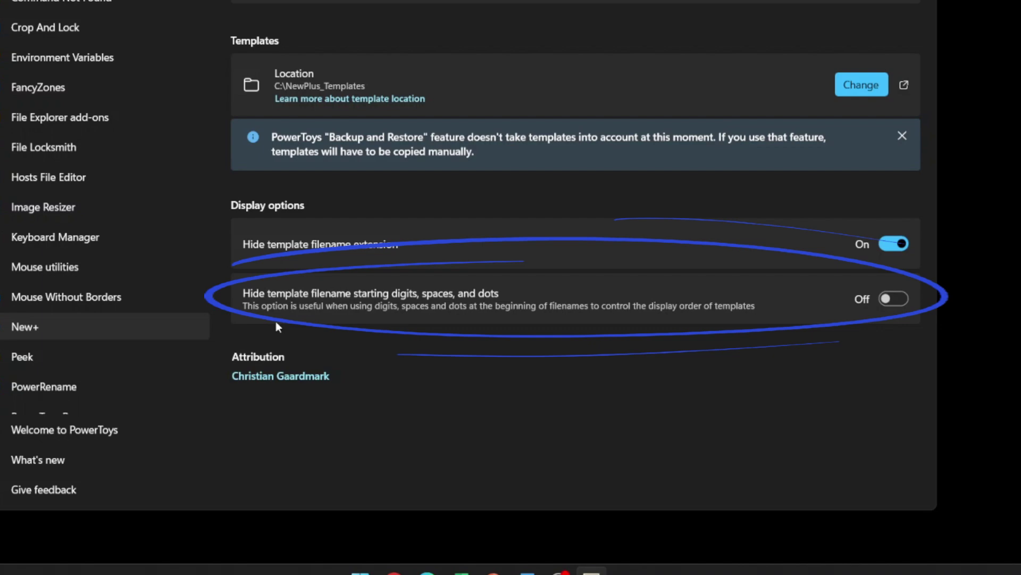
left_click(894, 298)
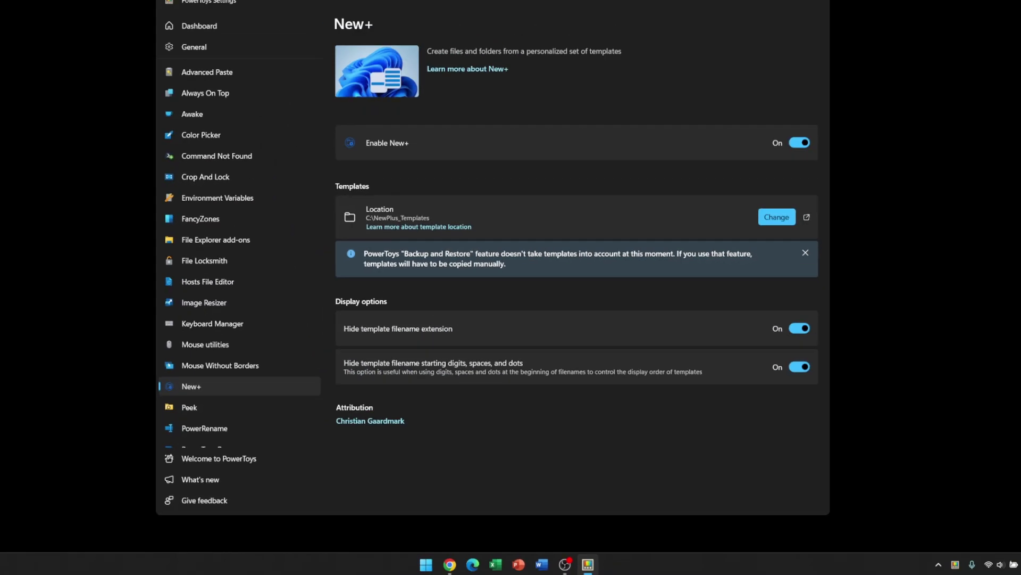
left_click(807, 21)
right_click(292, 192)
mouse_move(356, 330)
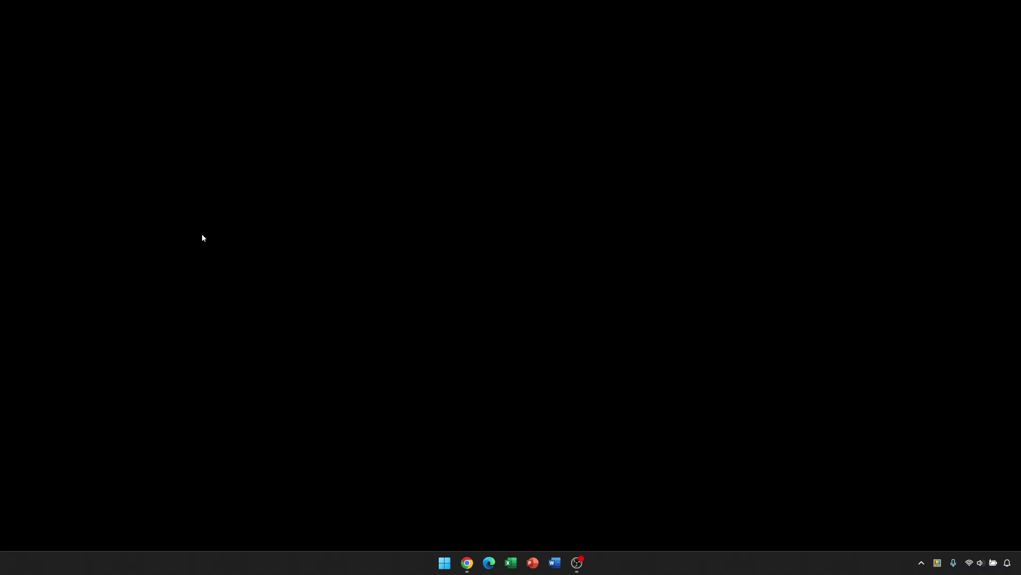
- Open the Monthly Reporting folder in C:\NewPlus_Templates, showing its three report files
right_click(261, 214)
mouse_move(299, 345)
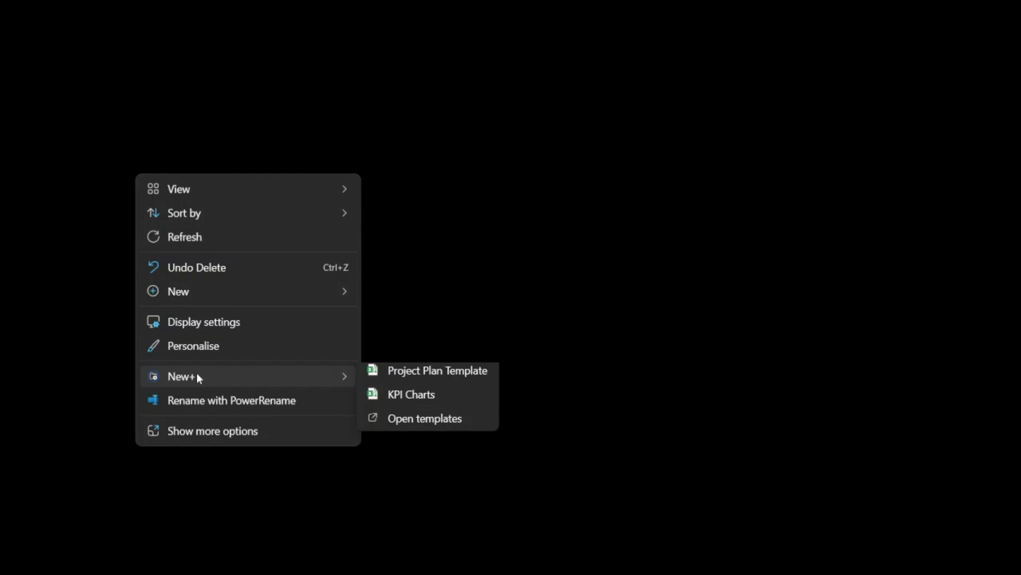
left_click(433, 428)
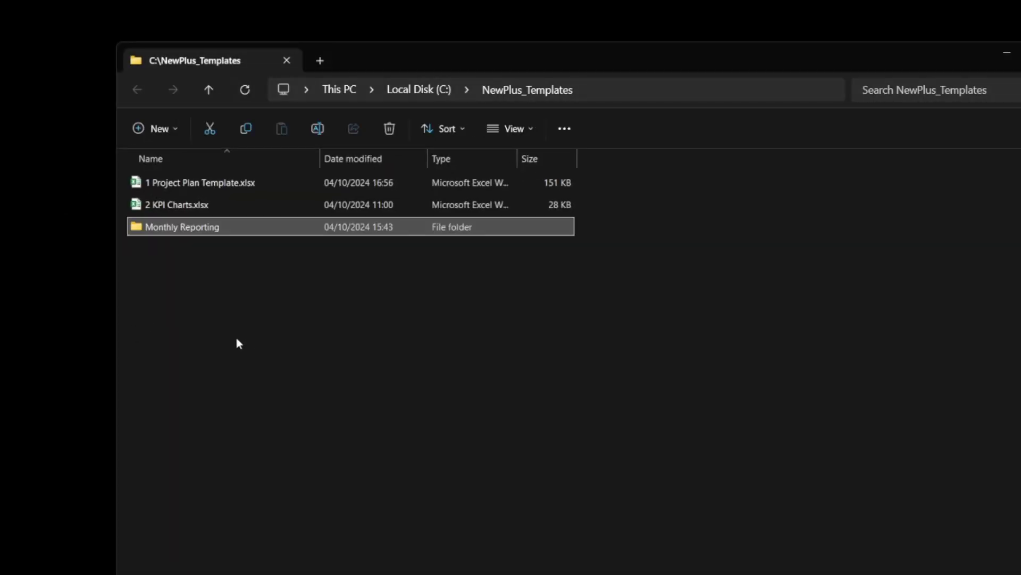
double_click(196, 226)
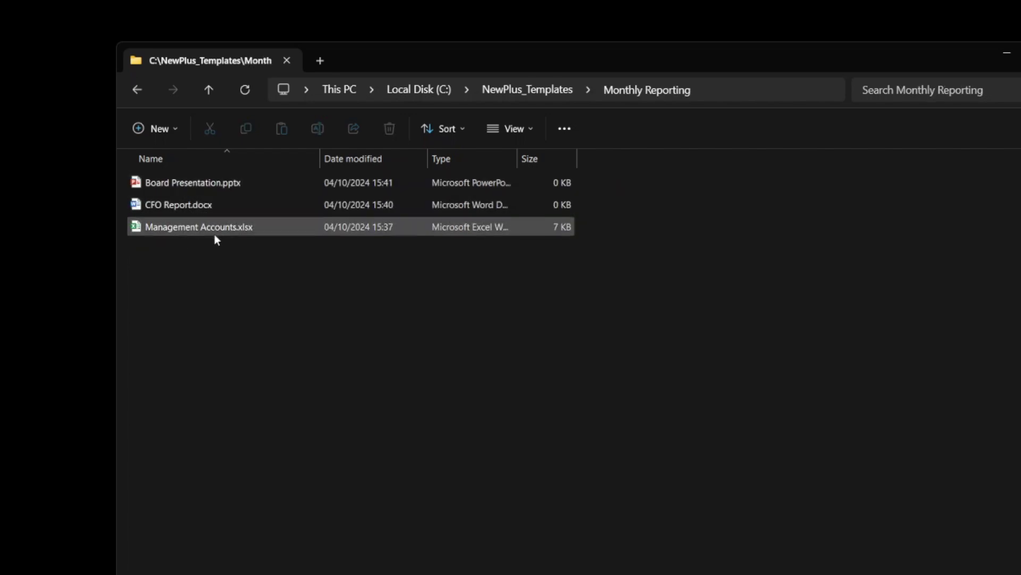
- Confirm Monthly Reporting appears among the New+ templates and create it on the desktop
right_click(142, 141)
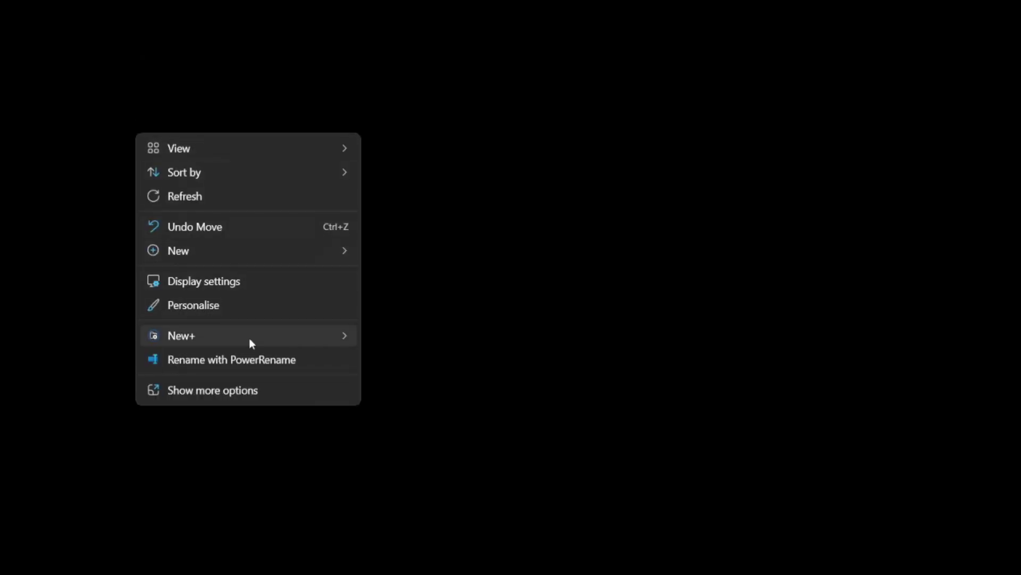
mouse_move(250, 337)
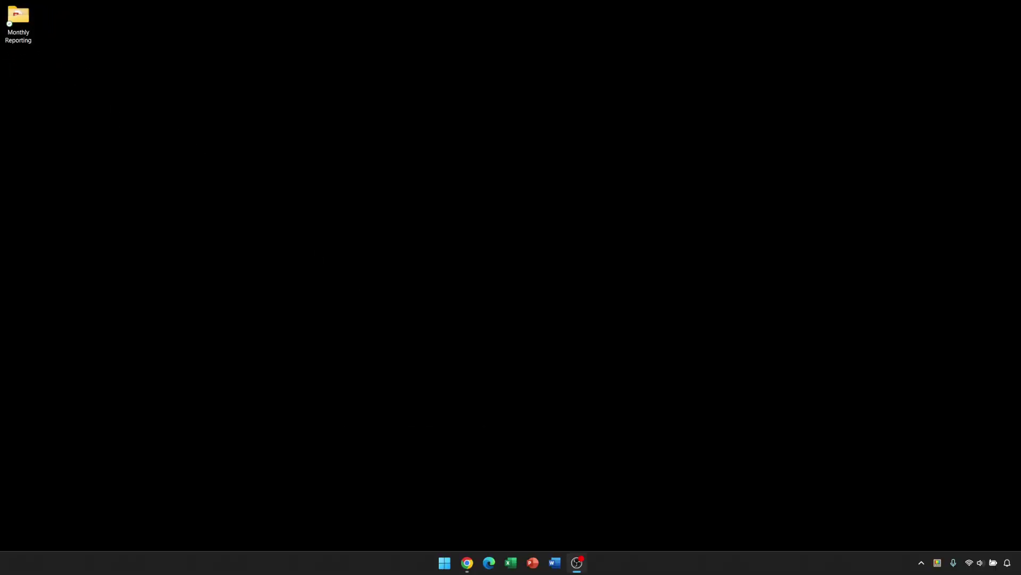
right_click(272, 211)
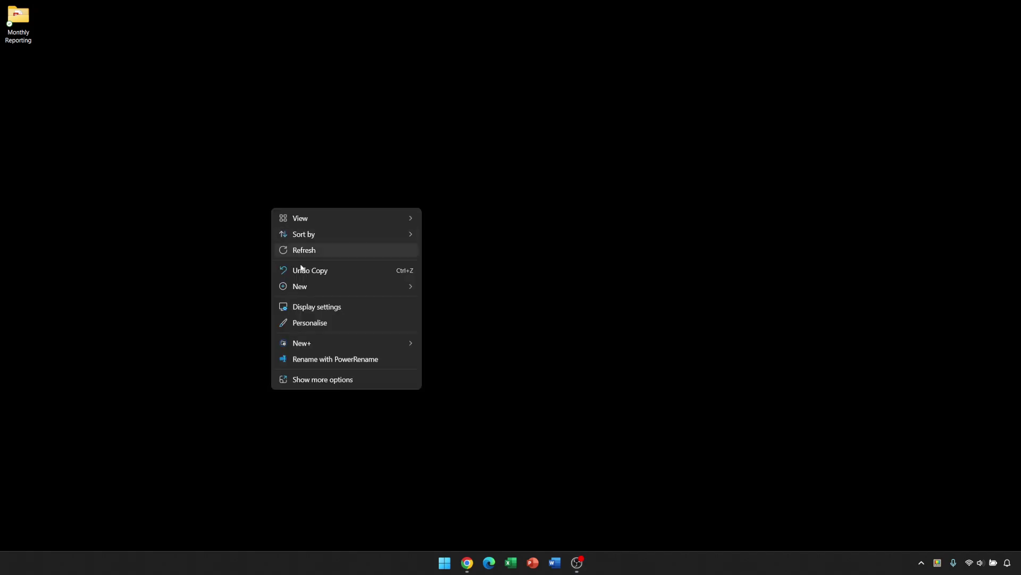
mouse_move(349, 345)
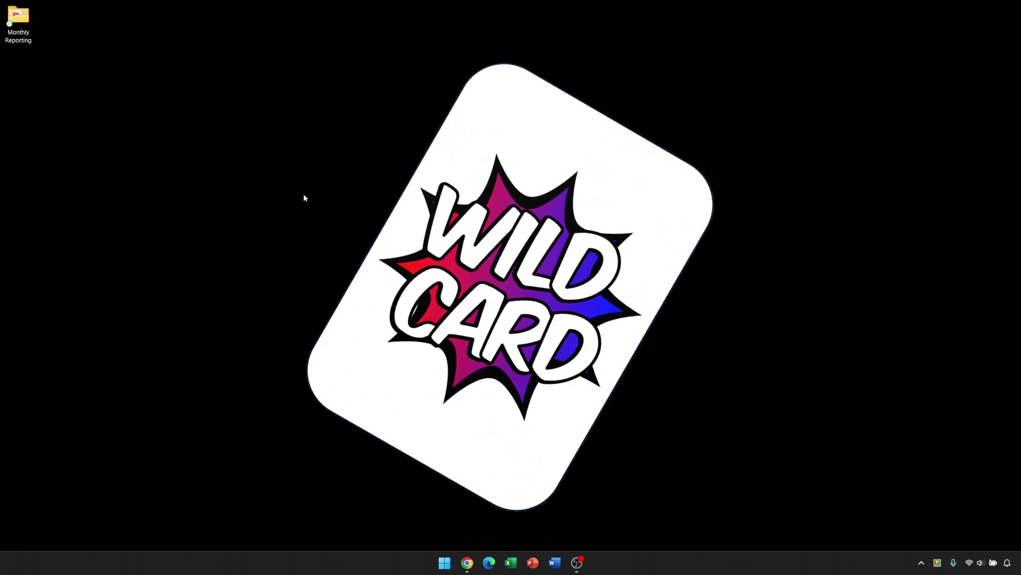
- Inspect the Monthly Reporting [date] template folder, then create it on the desktop via New+
right_click(305, 197)
mouse_move(375, 351)
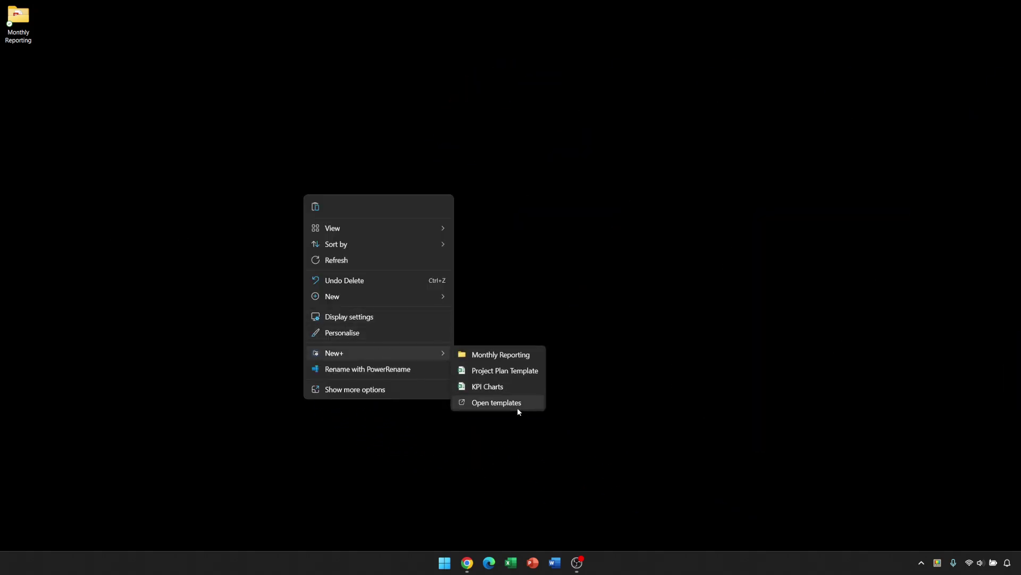
left_click(516, 407)
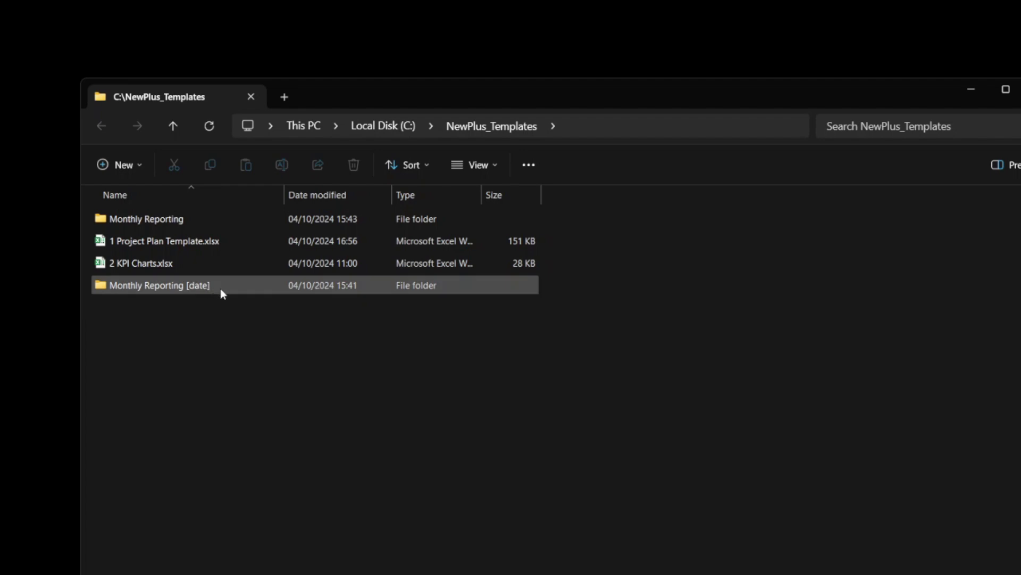
mouse_move(221, 289)
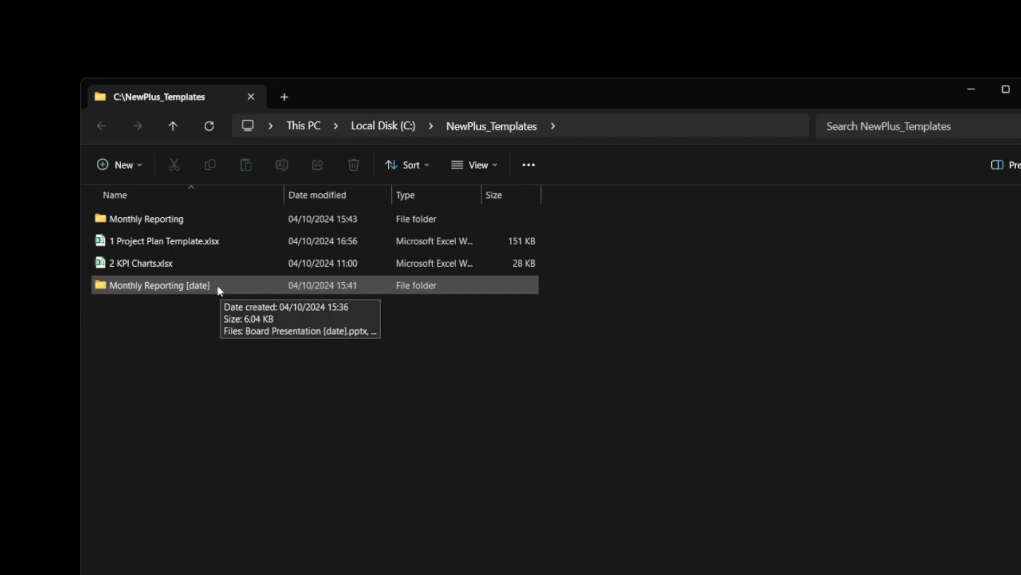
left_click(1019, 92)
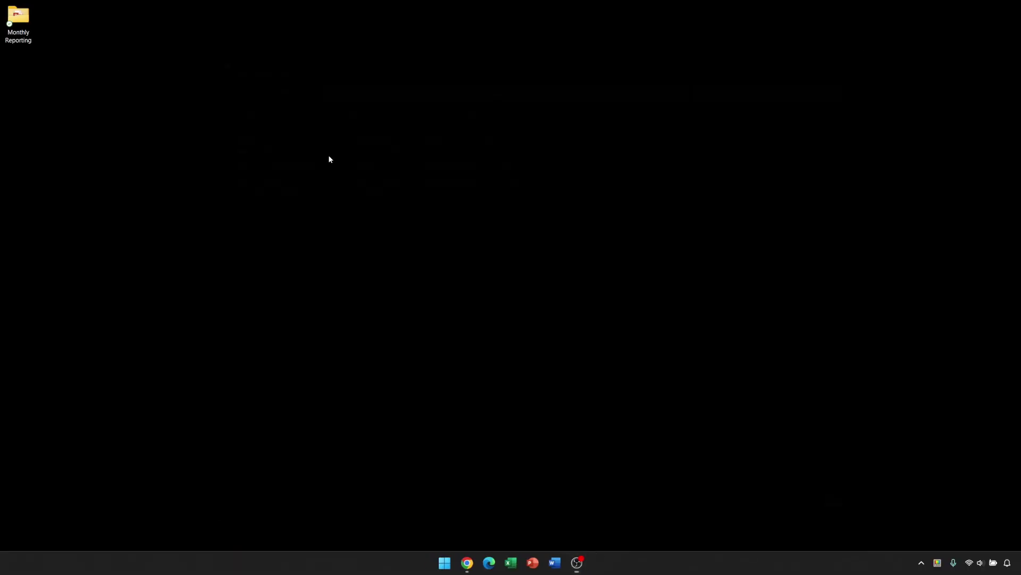
right_click(328, 158)
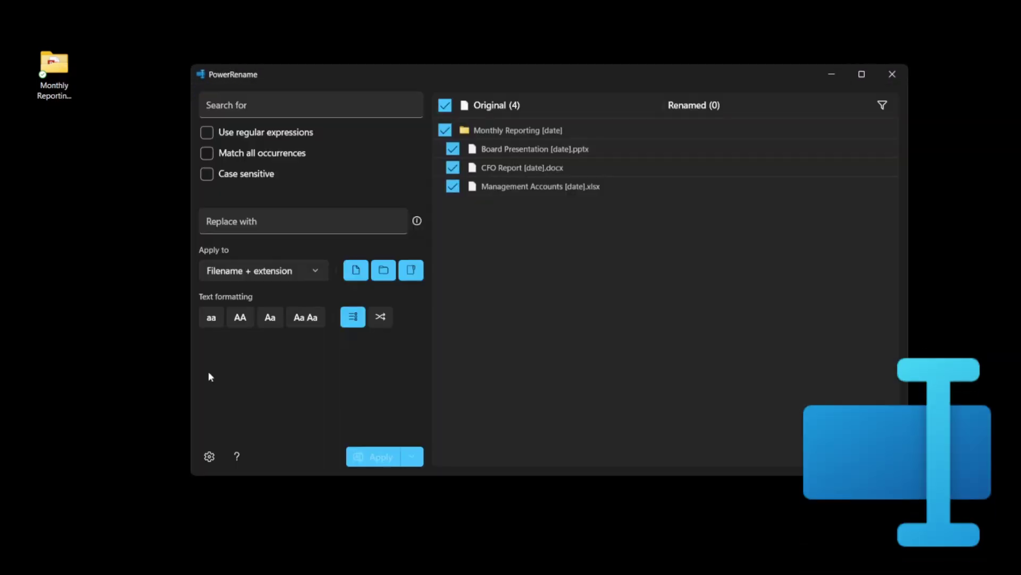
- Set PowerRename to search for '[date]' and replace it with '2024-10'
left_click(273, 105)
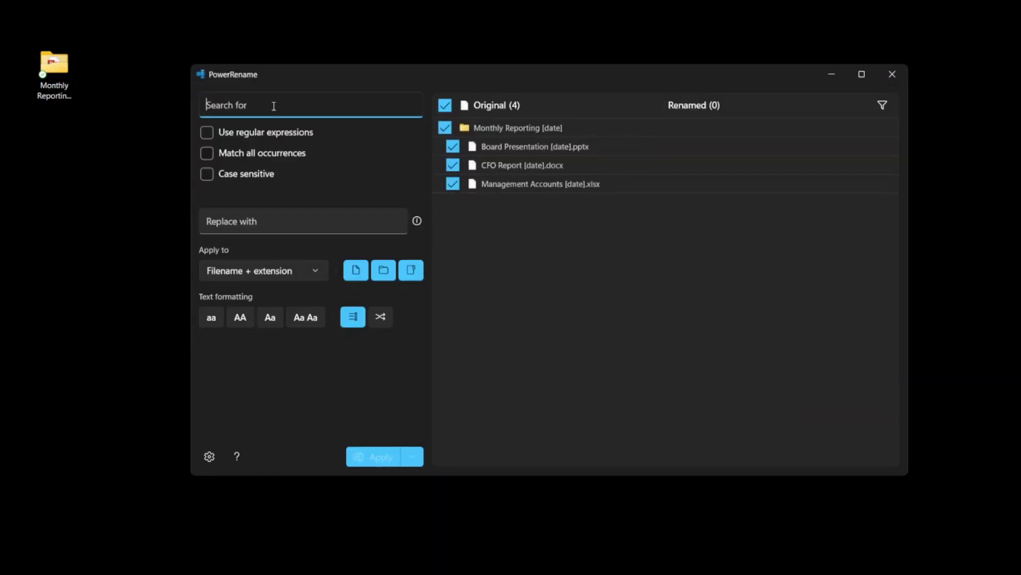
type("[date]")
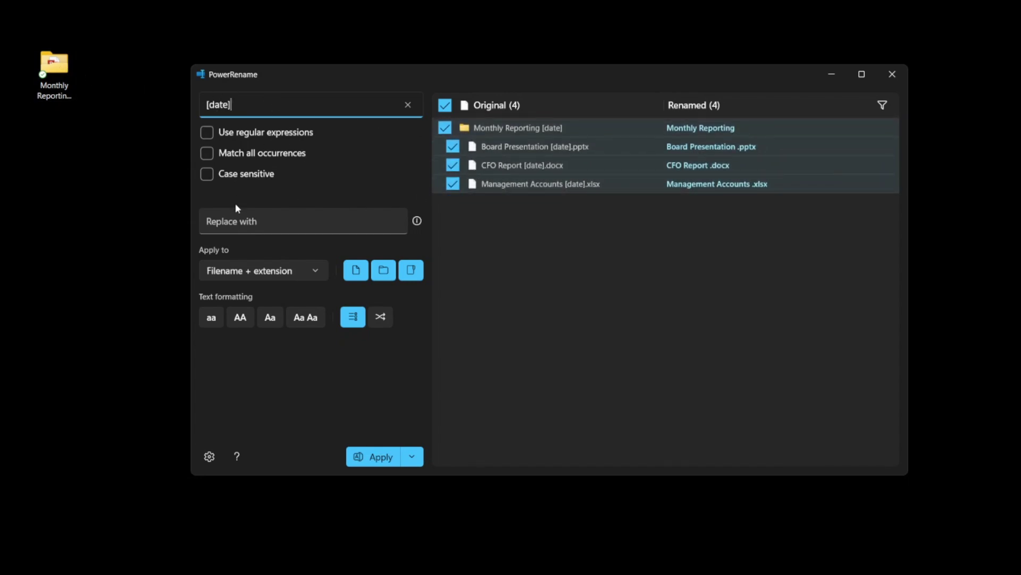
left_click(243, 219)
type("204")
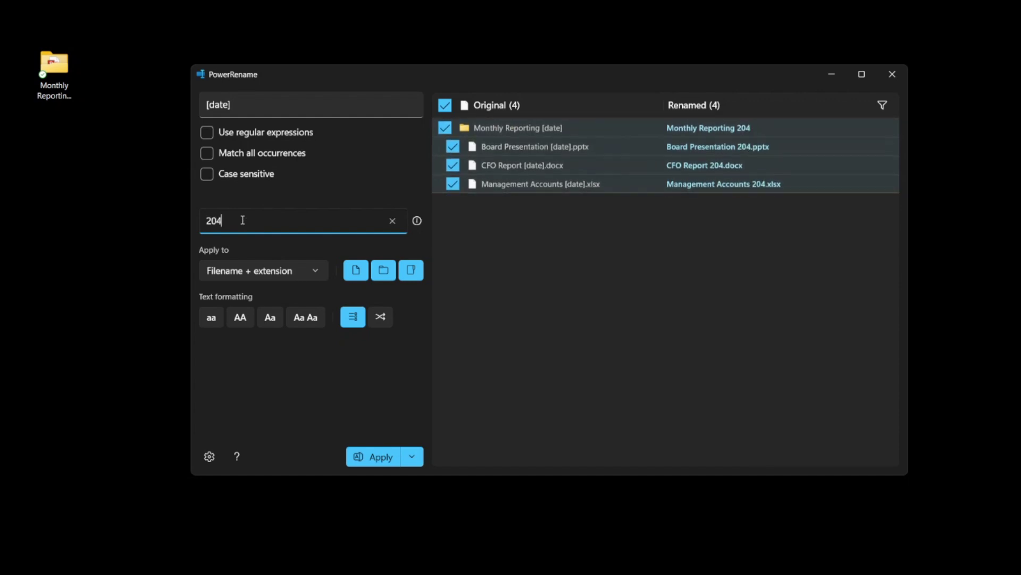
key("BackSpace")
type("24-10")
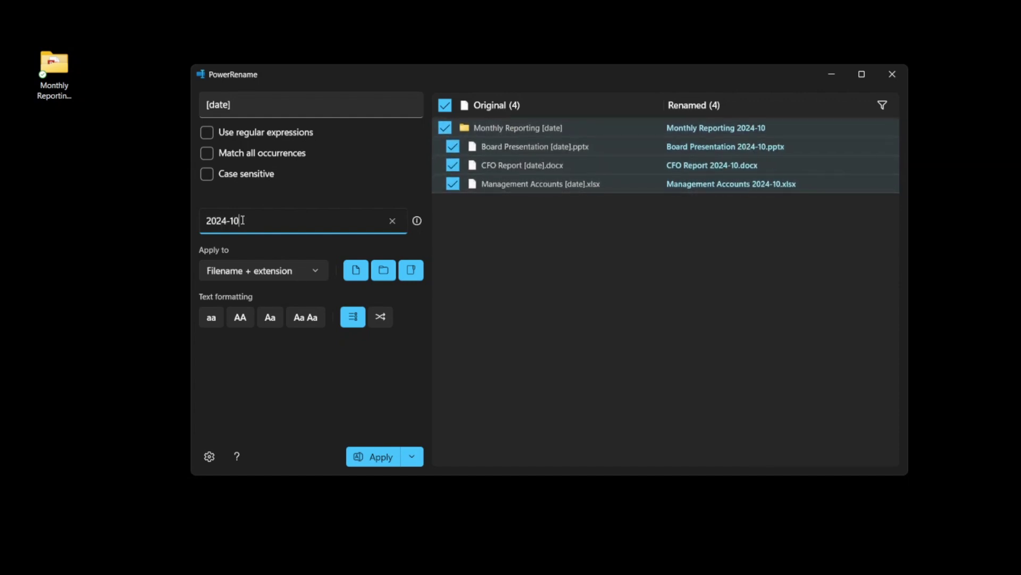